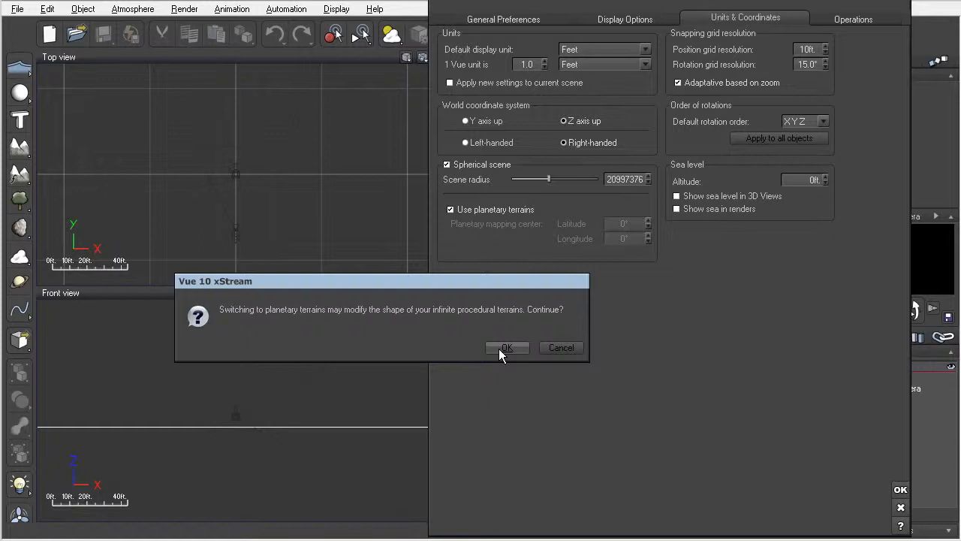
# Accept the switch to planetary terrains and apply the spherical scene preferences
pyautogui.click(500, 348)
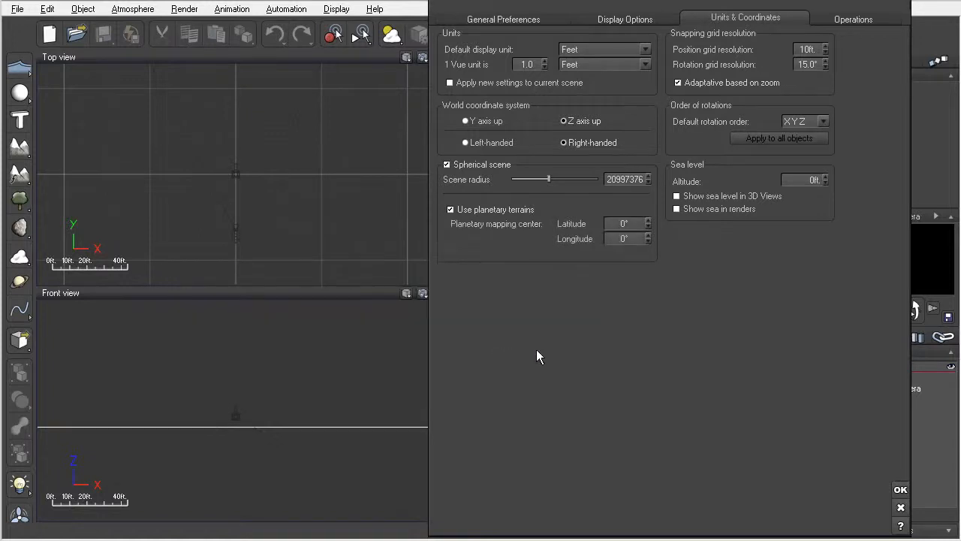
pyautogui.click(900, 489)
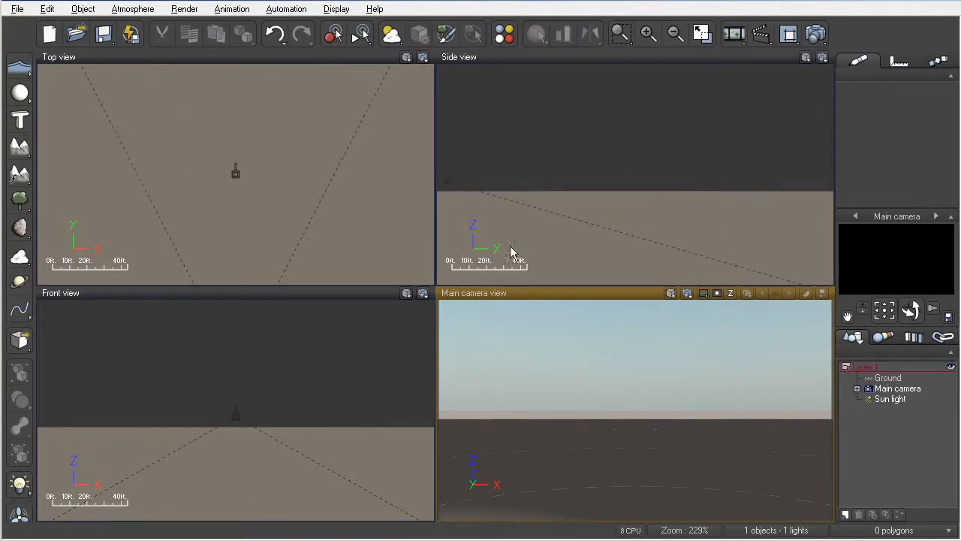
# Frame the entire spherical scene in the side, top and front views
pyautogui.click(507, 162)
pyautogui.rightClick(498, 124)
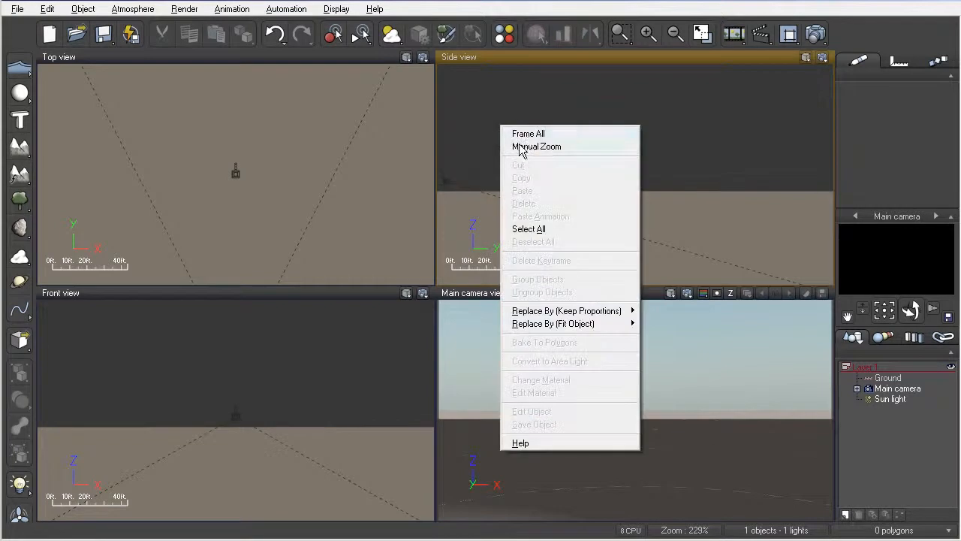
pyautogui.click(518, 134)
pyautogui.click(315, 149)
pyautogui.rightClick(315, 150)
pyautogui.click(343, 157)
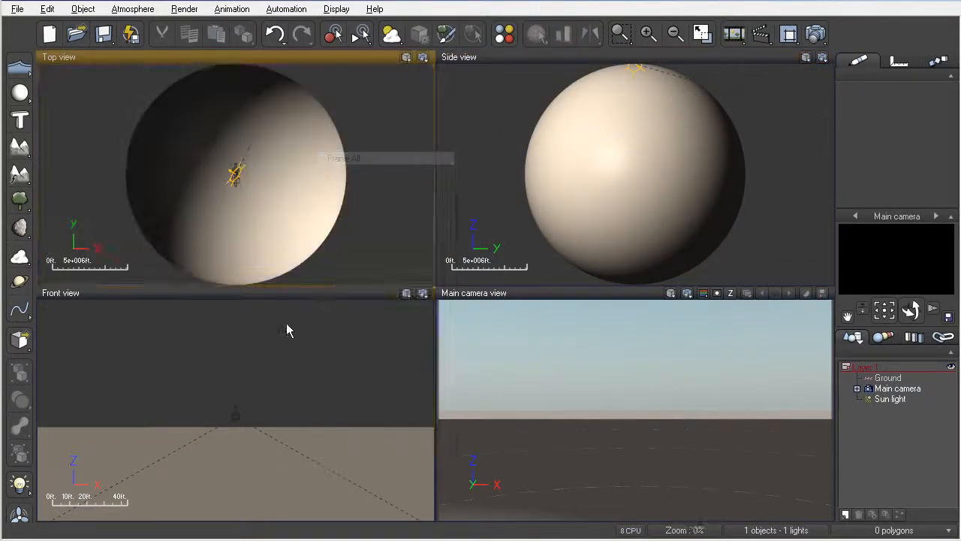
pyautogui.click(296, 356)
pyautogui.rightClick(296, 355)
pyautogui.click(329, 367)
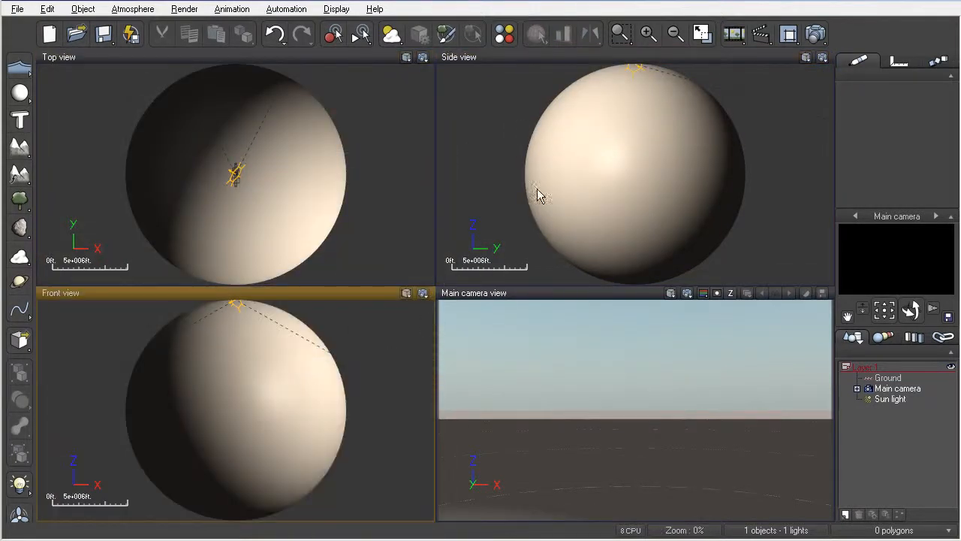
# Move the main camera outside the planet's side, rotate it to face the surface, and render the camera view
pyautogui.moveTo(503, 113); pyautogui.dragTo(489, 176, button='right')
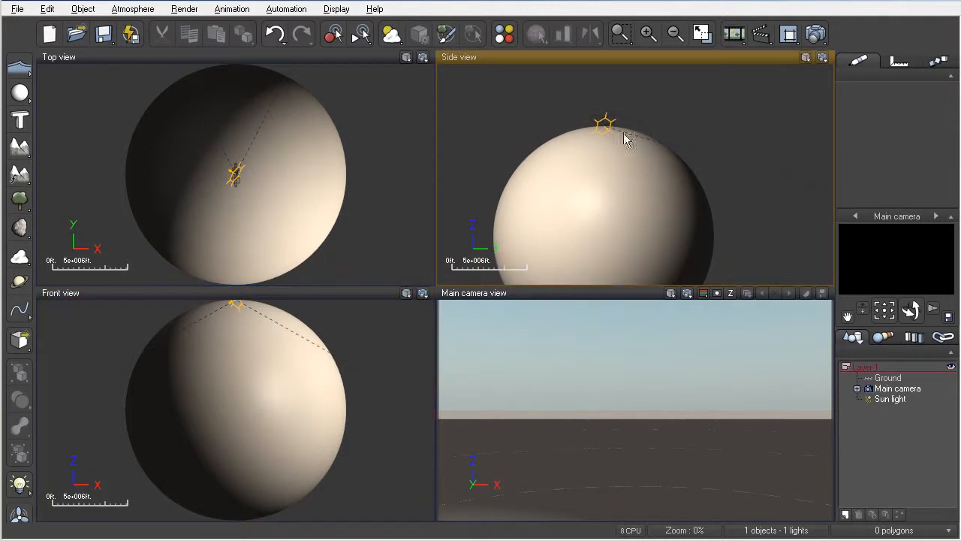
pyautogui.click(896, 388)
pyautogui.moveTo(643, 155); pyautogui.dragTo(525, 210)
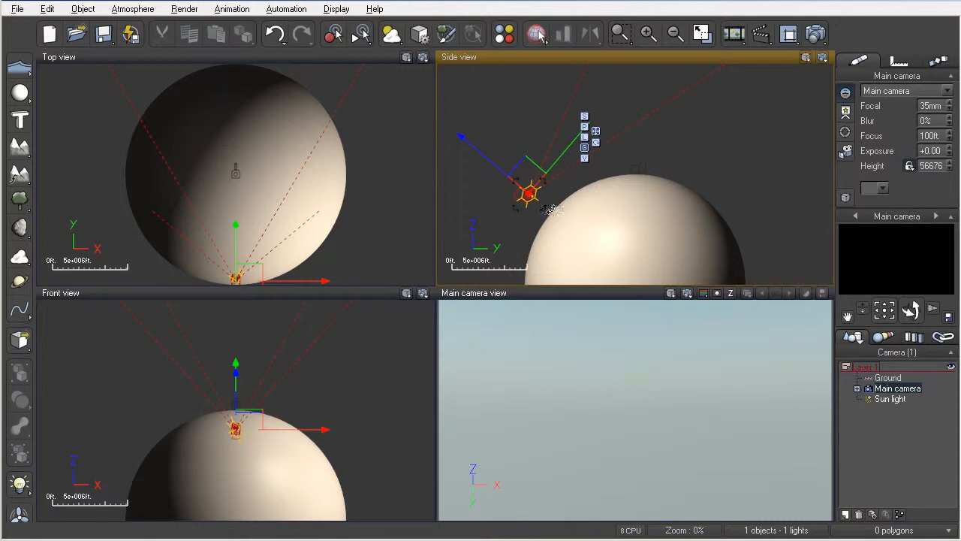
pyautogui.click(596, 143)
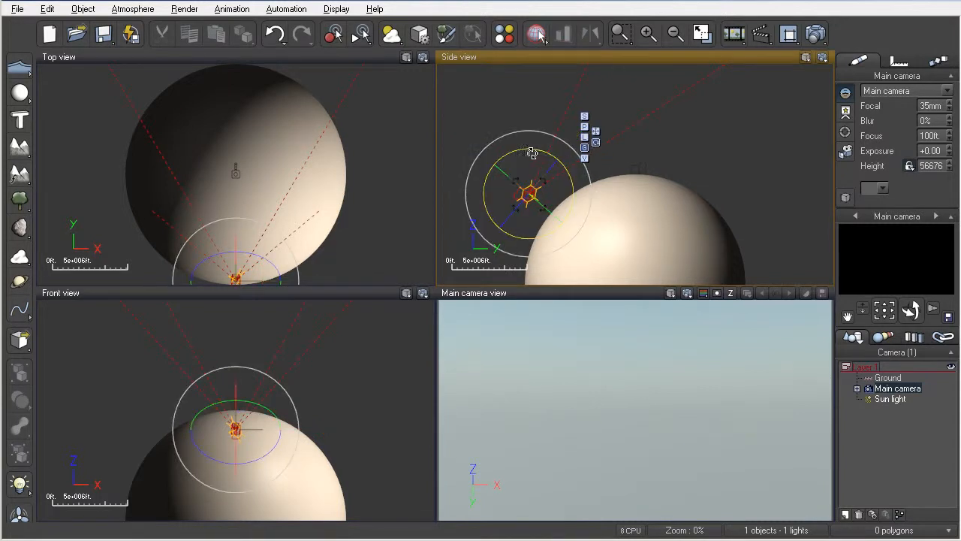
pyautogui.moveTo(524, 158); pyautogui.dragTo(557, 155)
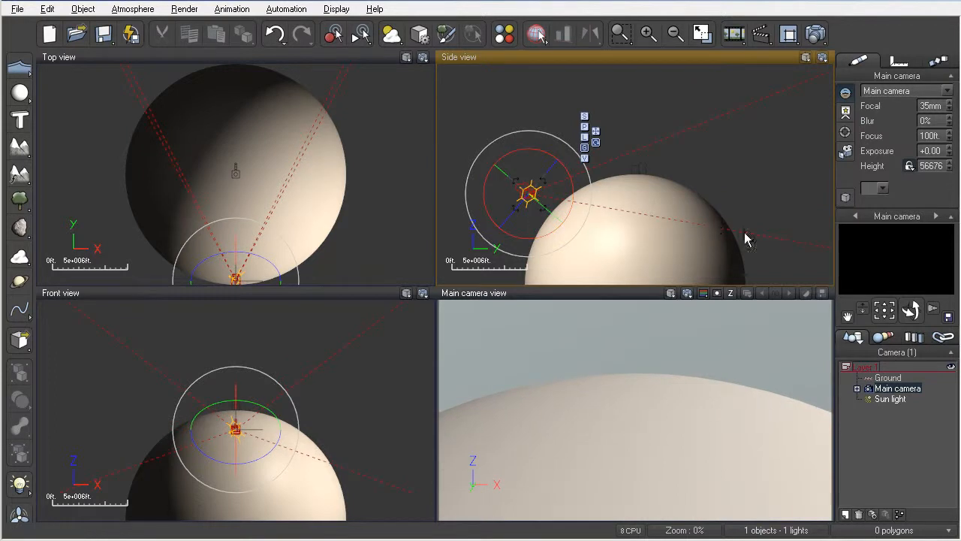
pyautogui.click(686, 293)
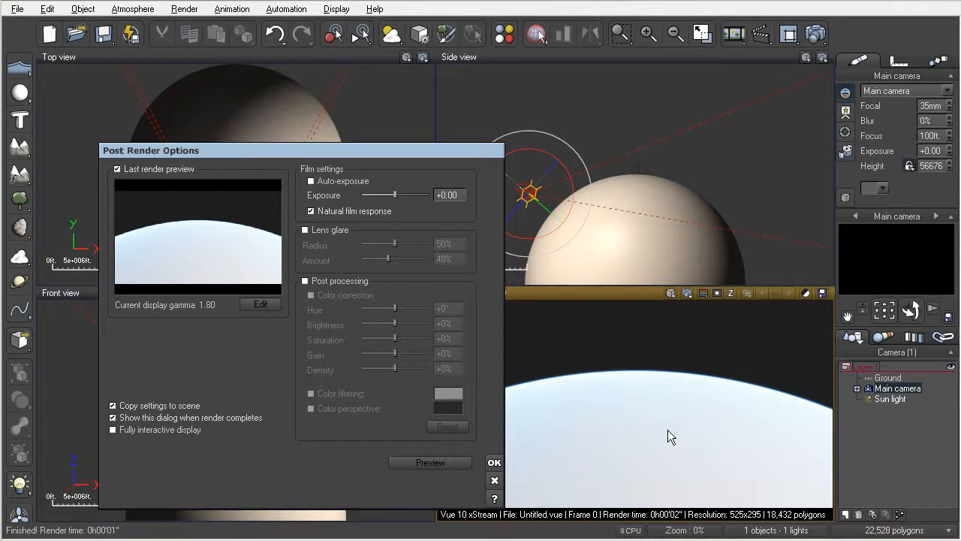
pyautogui.click(495, 463)
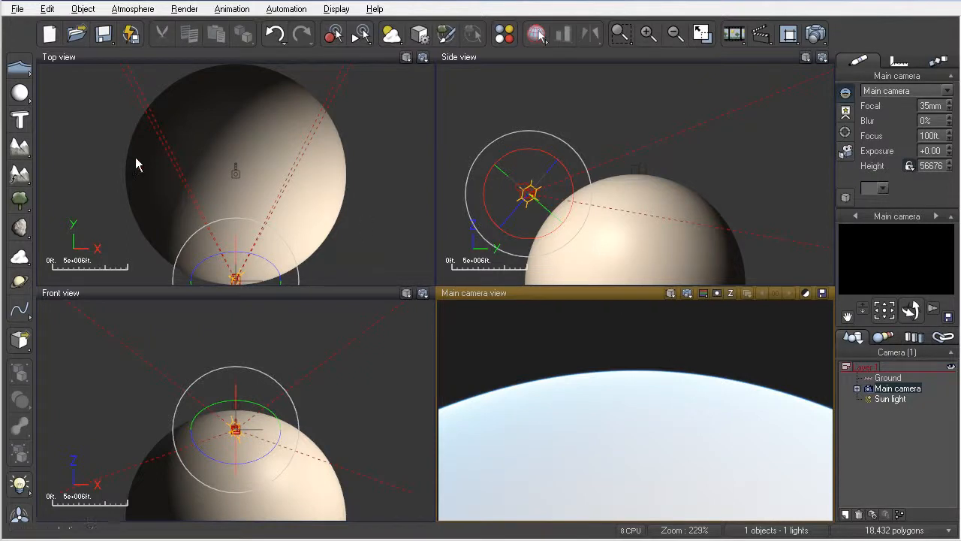
# Start a new scene with the Default atmosphere from the Spectral Sunshine collection
pyautogui.click(49, 34)
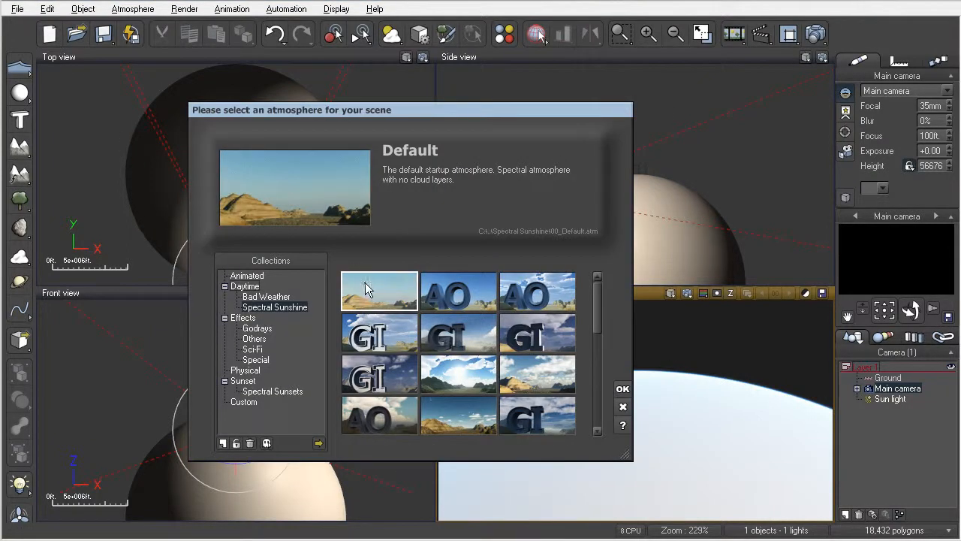
pyautogui.doubleClick(366, 291)
pyautogui.click(431, 348)
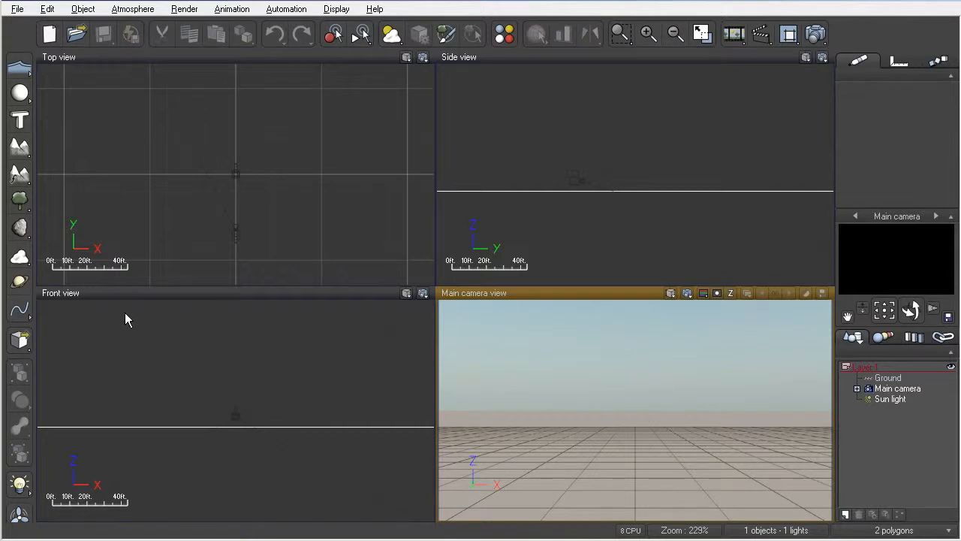
# Add the Blobby infinite procedural terrain, discarding the existing ground plane and adding the hidden sea level object
pyautogui.click(21, 175)
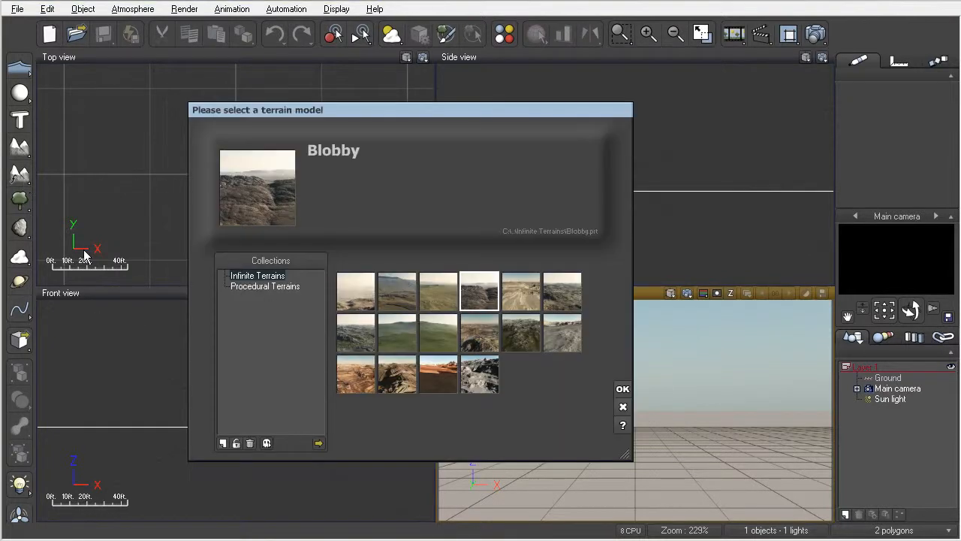
pyautogui.click(264, 278)
pyautogui.click(620, 388)
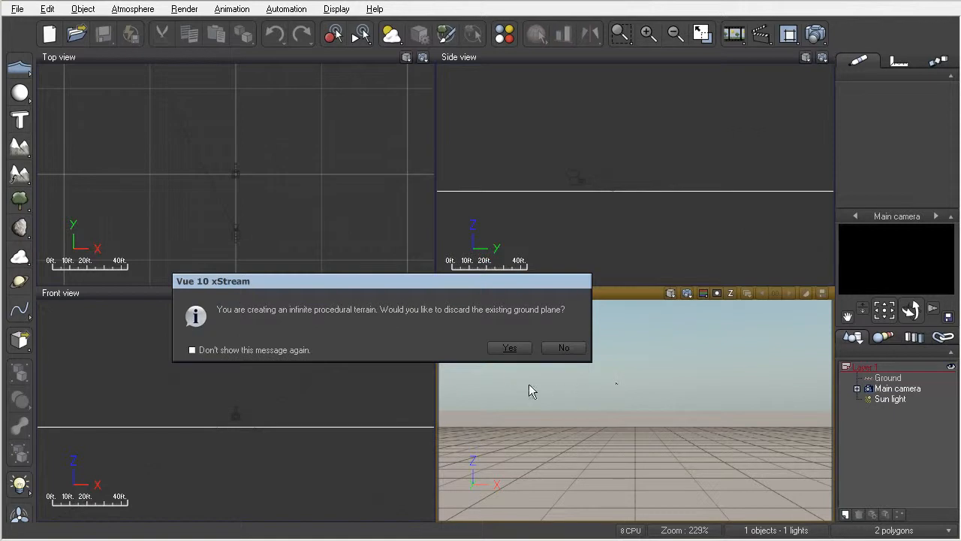
pyautogui.click(513, 350)
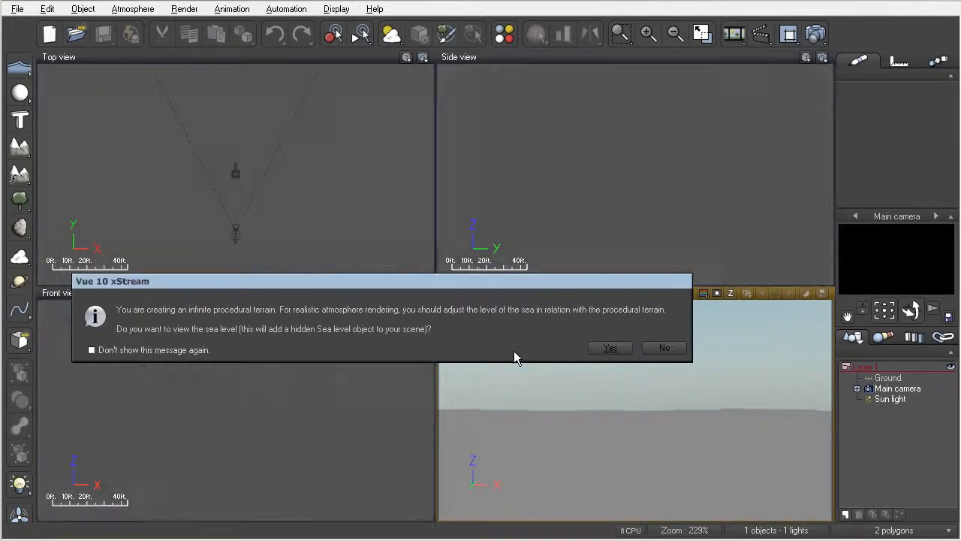
pyautogui.click(610, 350)
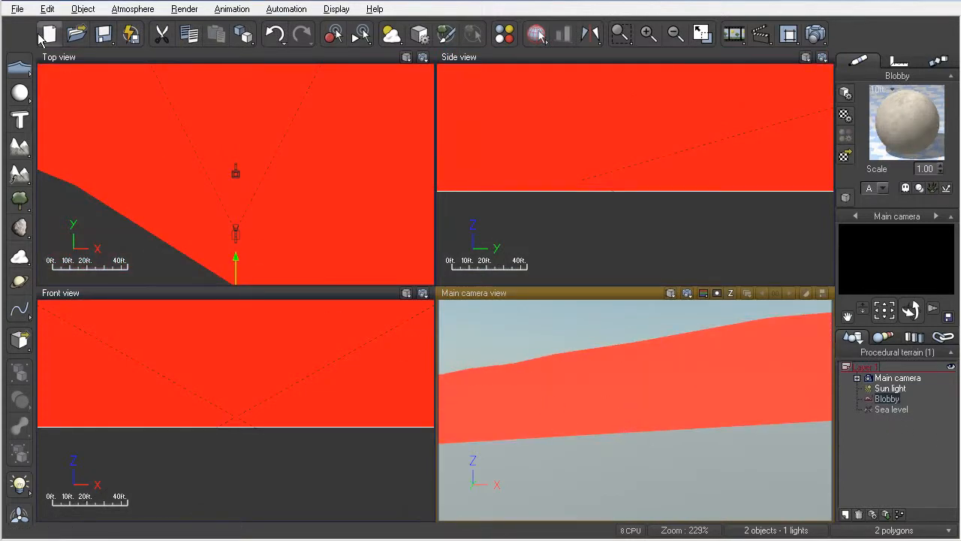
# Enable a spherical scene with a radius of about 799128.9 ft and planetary terrains in the units and coordinates preferences
pyautogui.click(16, 9)
pyautogui.click(75, 342)
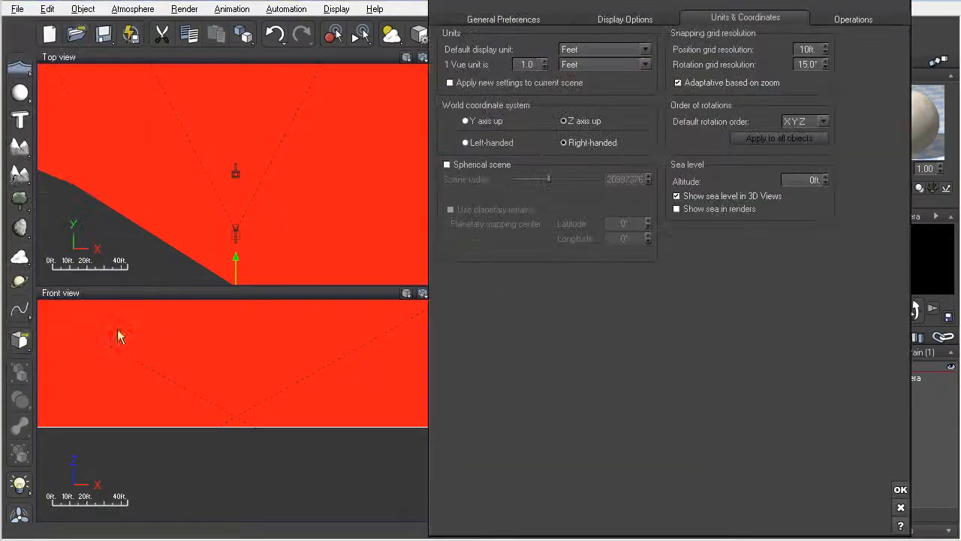
pyautogui.click(448, 165)
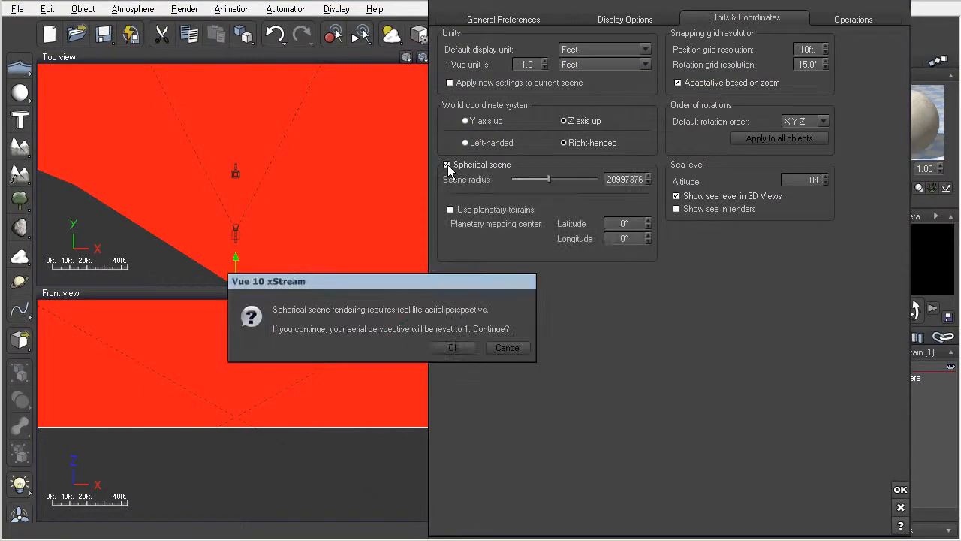
pyautogui.click(460, 348)
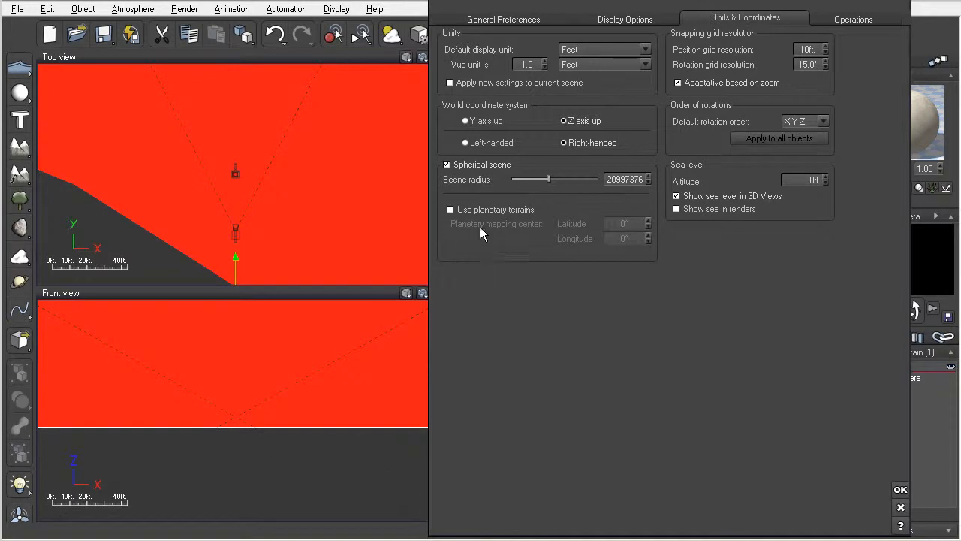
pyautogui.moveTo(546, 180); pyautogui.dragTo(513, 183)
pyautogui.click(450, 209)
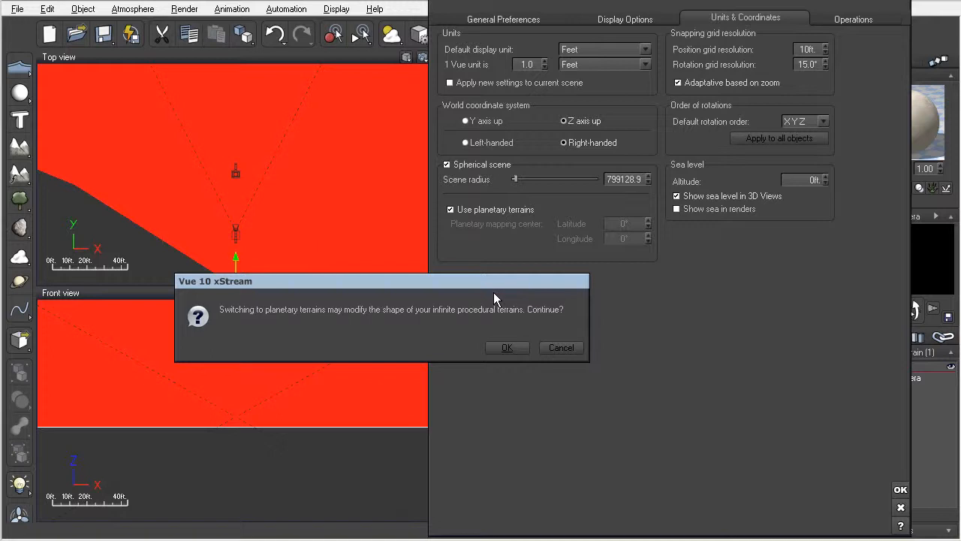
pyautogui.click(507, 348)
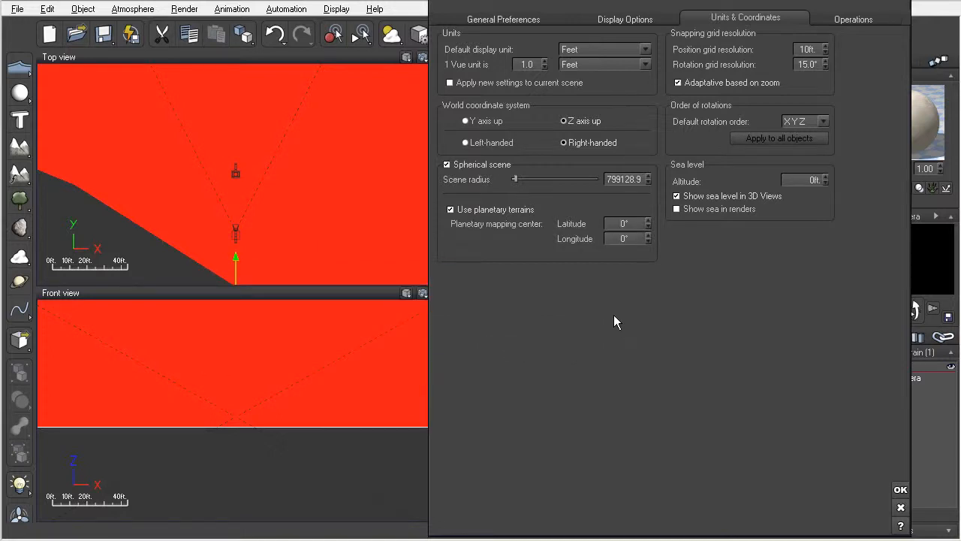
pyautogui.click(901, 489)
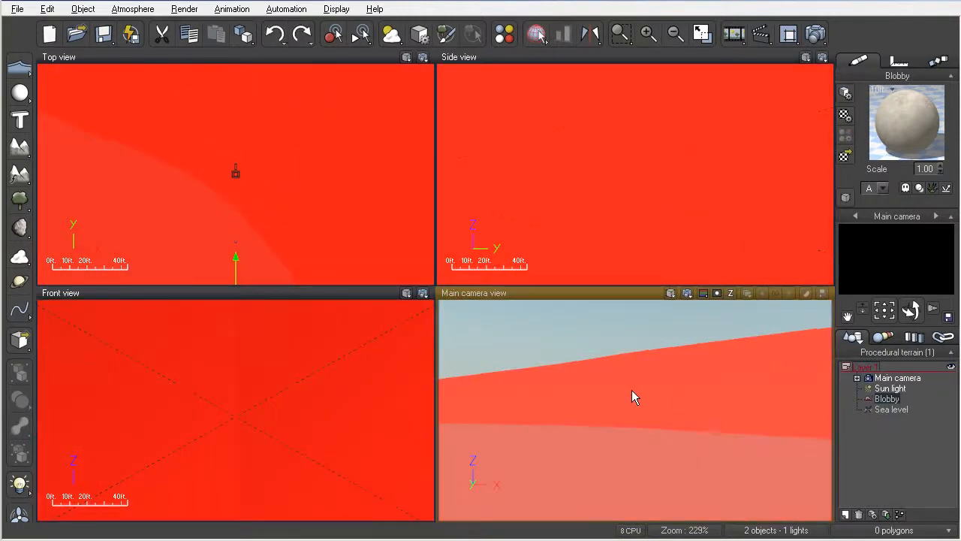
# Frame the selected Blobby planet terrain in the side, top and front views
pyautogui.rightClick(549, 171)
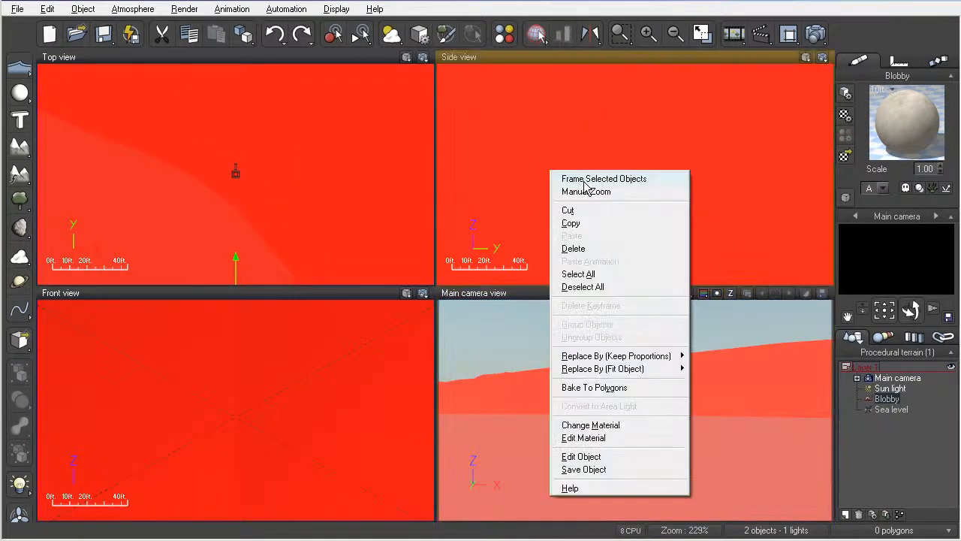
pyautogui.click(585, 180)
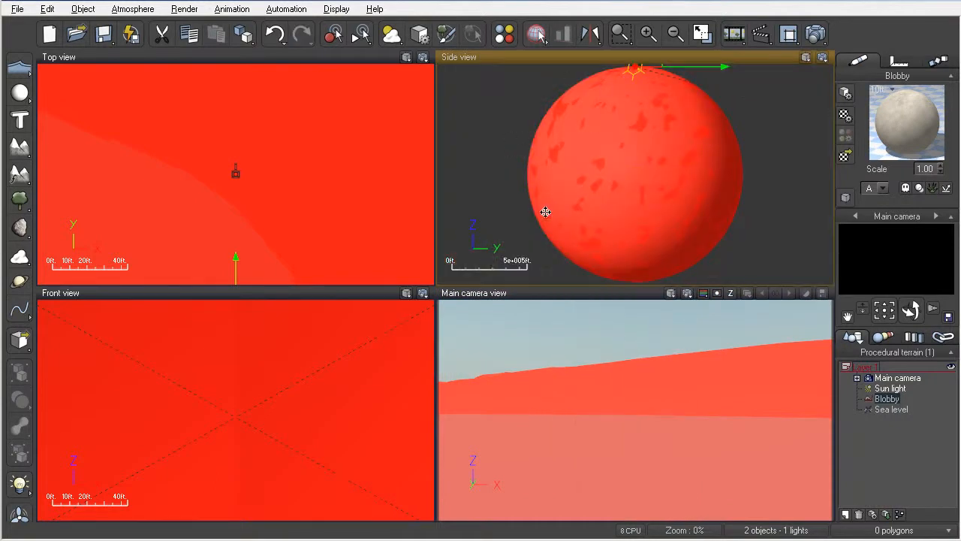
pyautogui.rightClick(294, 122)
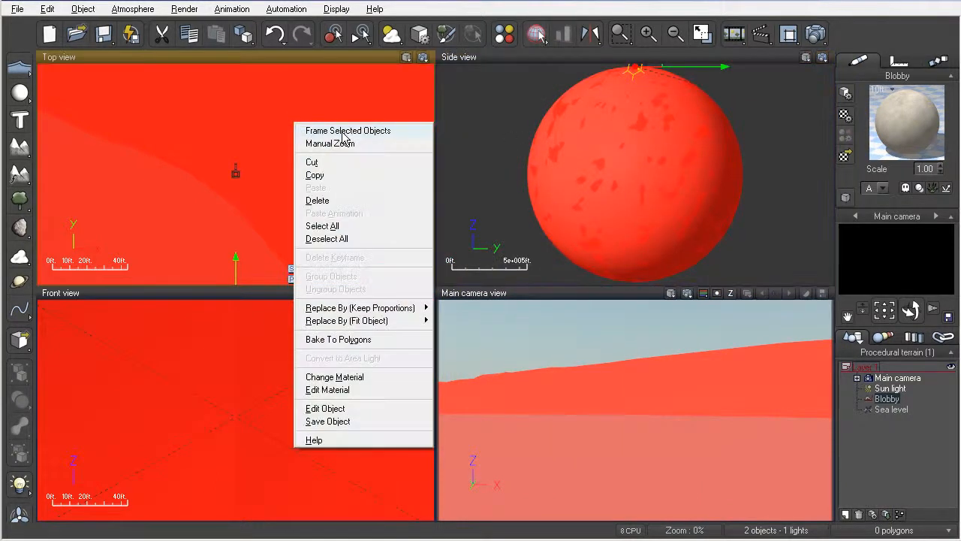
pyautogui.click(342, 132)
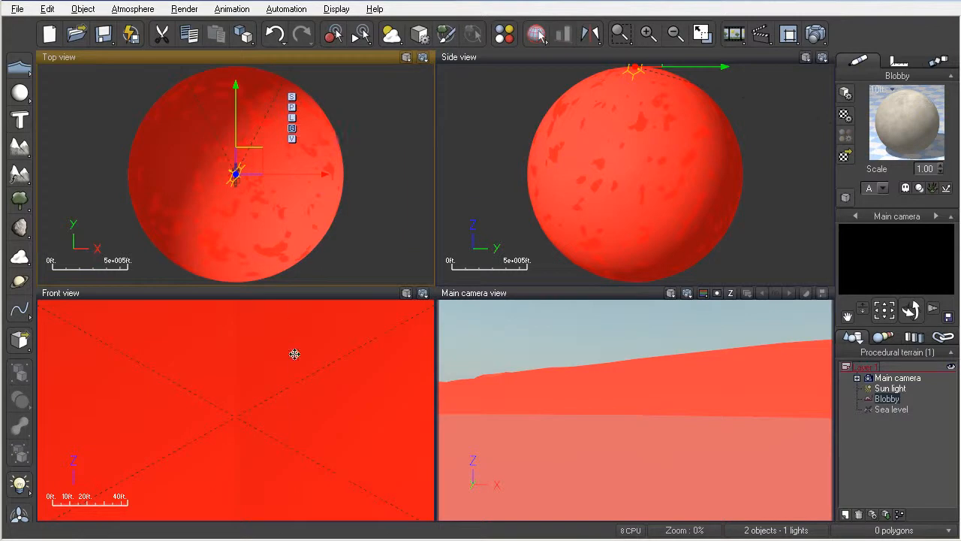
pyautogui.rightClick(306, 361)
pyautogui.click(323, 371)
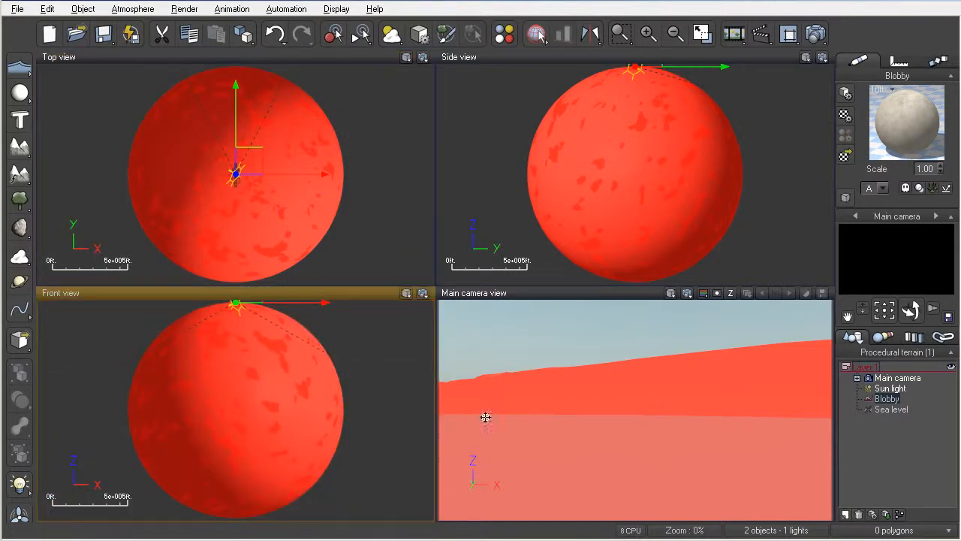
# Move the main camera away from the Blobby planet, aim it at the surface, and render the camera view
pyautogui.moveTo(524, 116); pyautogui.dragTo(487, 175, button='right')
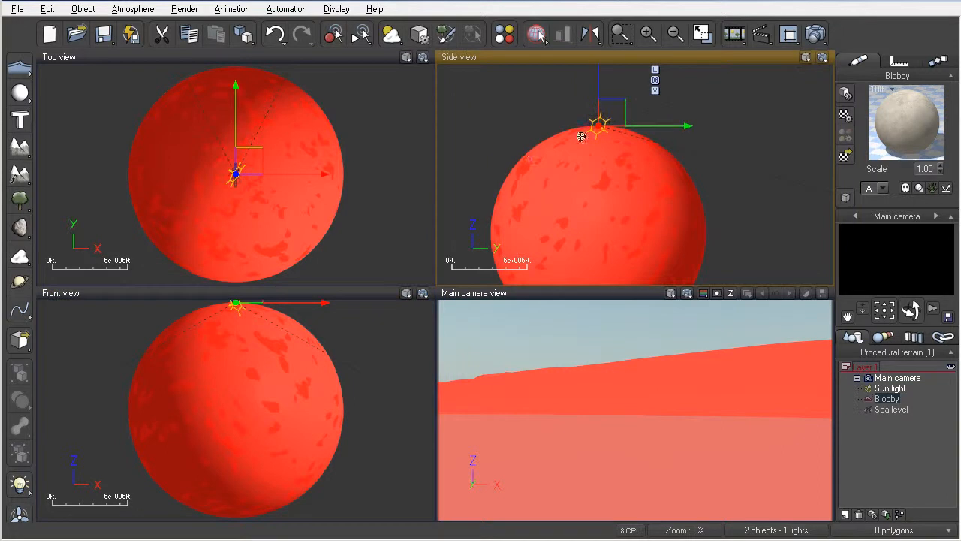
pyautogui.click(881, 377)
pyautogui.moveTo(654, 150); pyautogui.dragTo(530, 189)
pyautogui.click(574, 166)
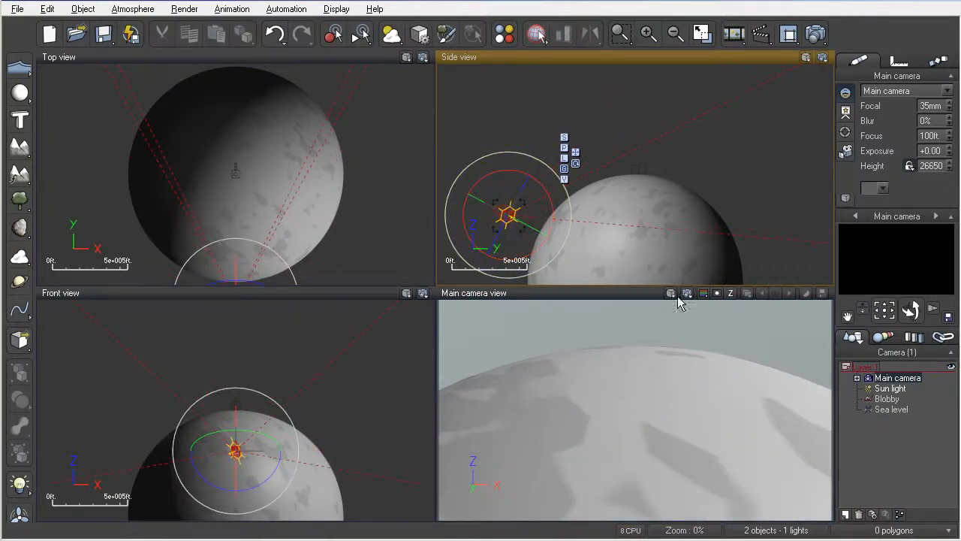
pyautogui.click(586, 347)
pyautogui.click(687, 293)
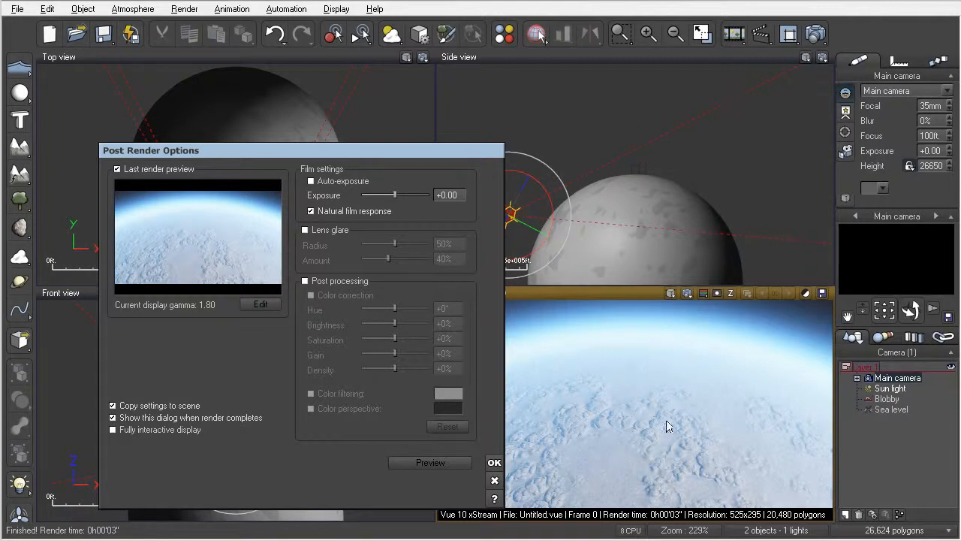
pyautogui.click(494, 462)
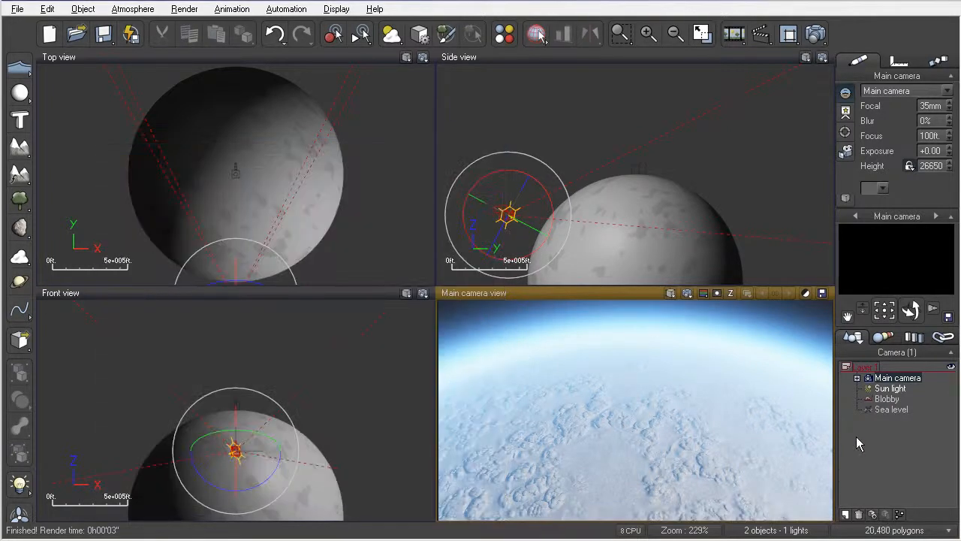
# Turn the sea level object into a renderable sea and render the main camera view
pyautogui.click(687, 293)
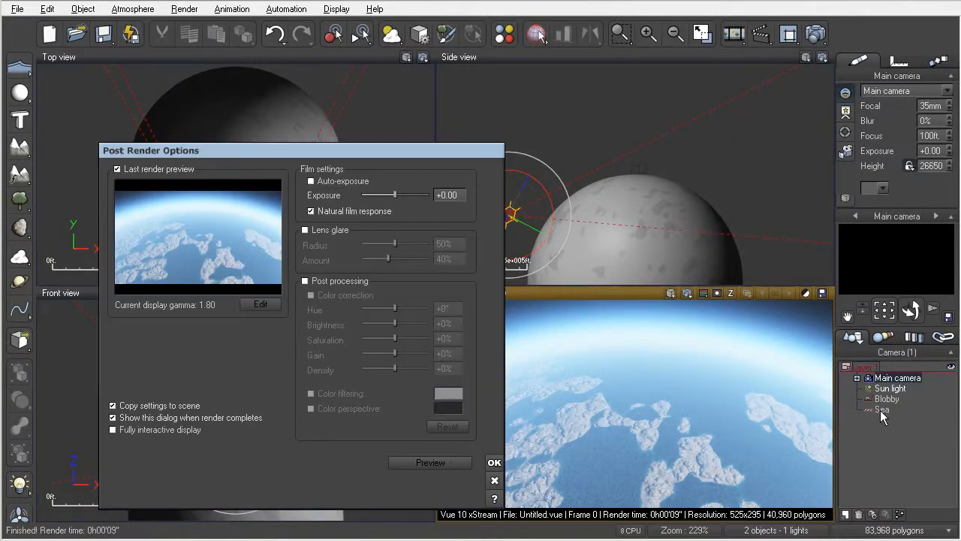
pyautogui.click(494, 461)
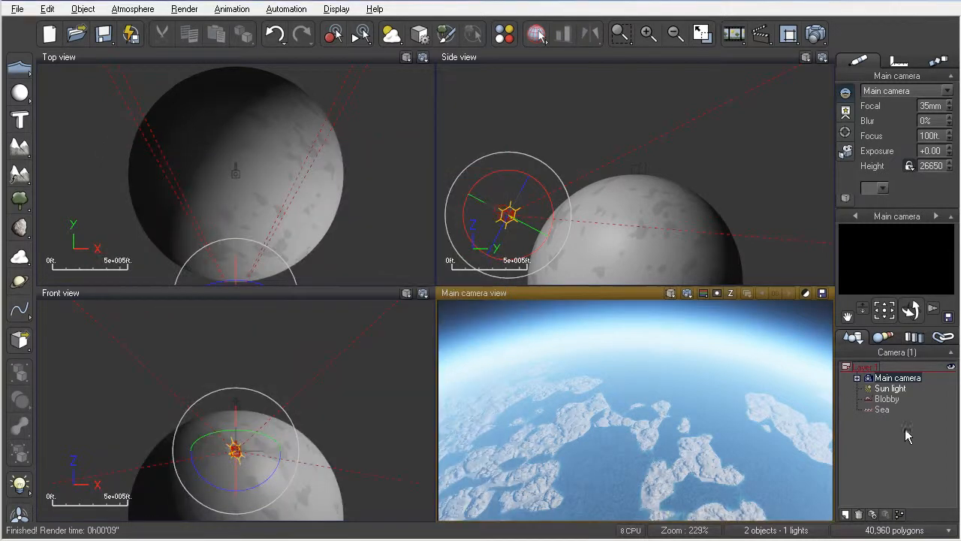
# Lower the Sea object beneath the planet's terrain and render the main camera view
pyautogui.click(882, 410)
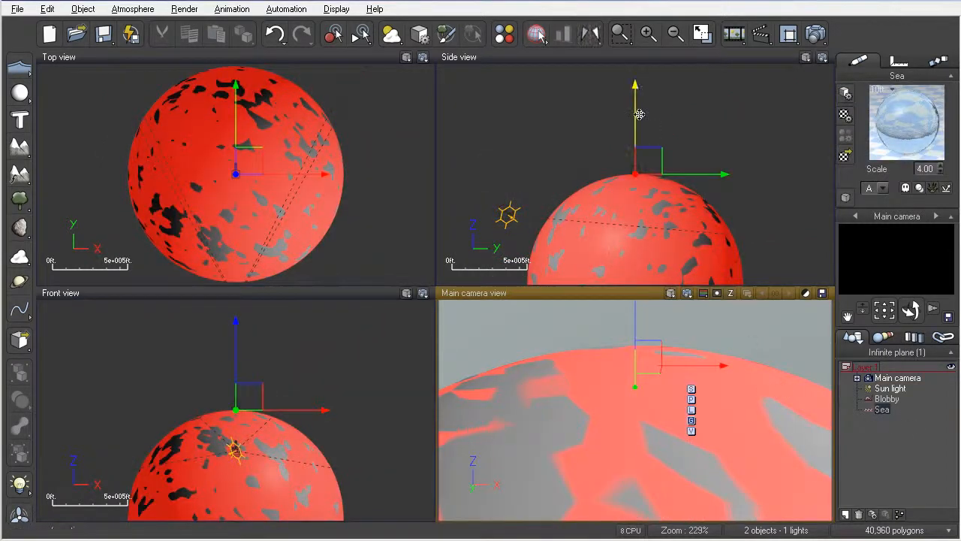
pyautogui.moveTo(637, 116); pyautogui.dragTo(653, 212)
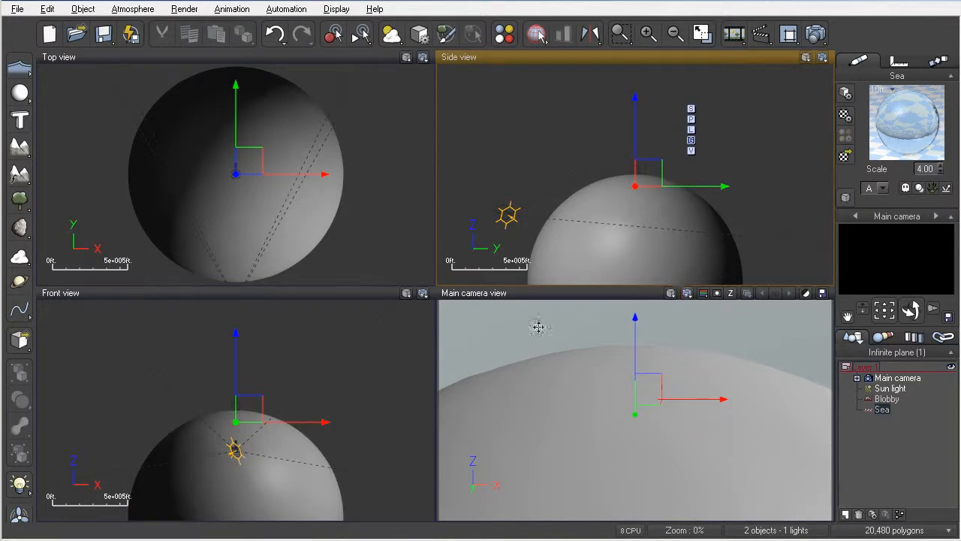
pyautogui.click(606, 319)
pyautogui.click(687, 294)
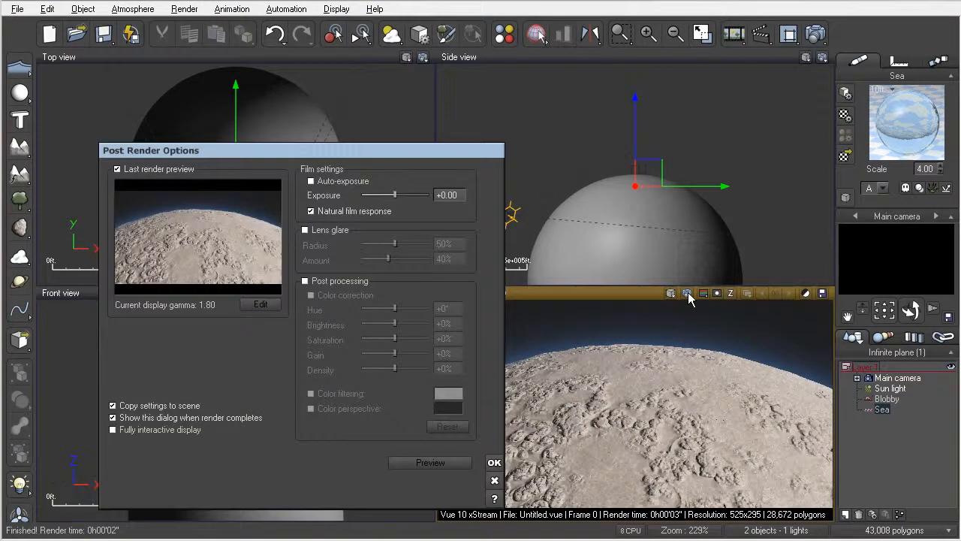
pyautogui.click(494, 463)
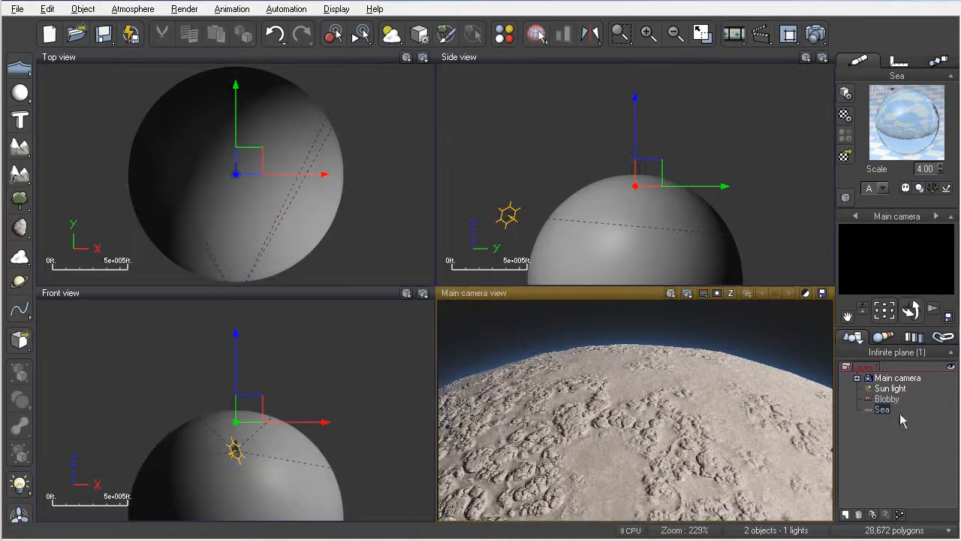
# Raise the Sea object back up to the top of the planet's surface and render the main camera view
pyautogui.moveTo(636, 141); pyautogui.dragTo(636, 120)
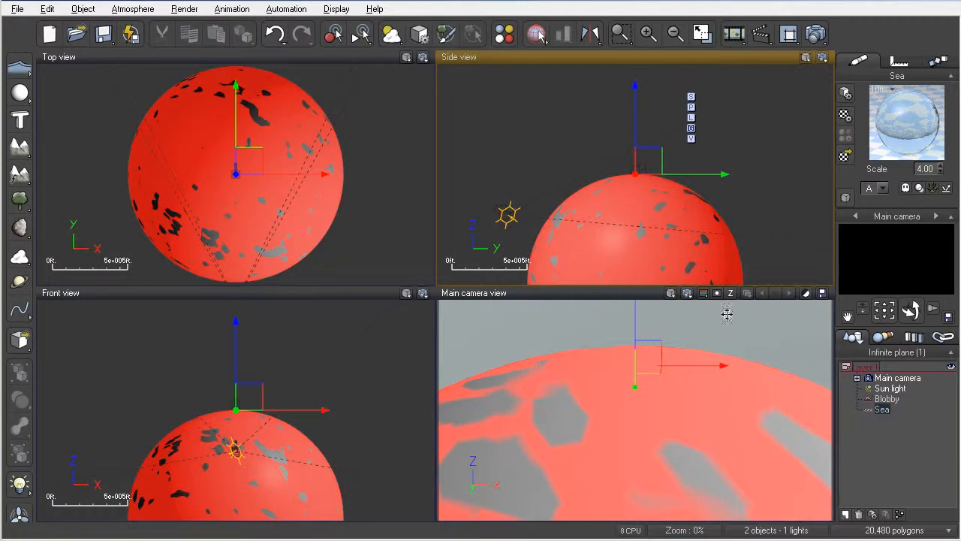
pyautogui.click(687, 293)
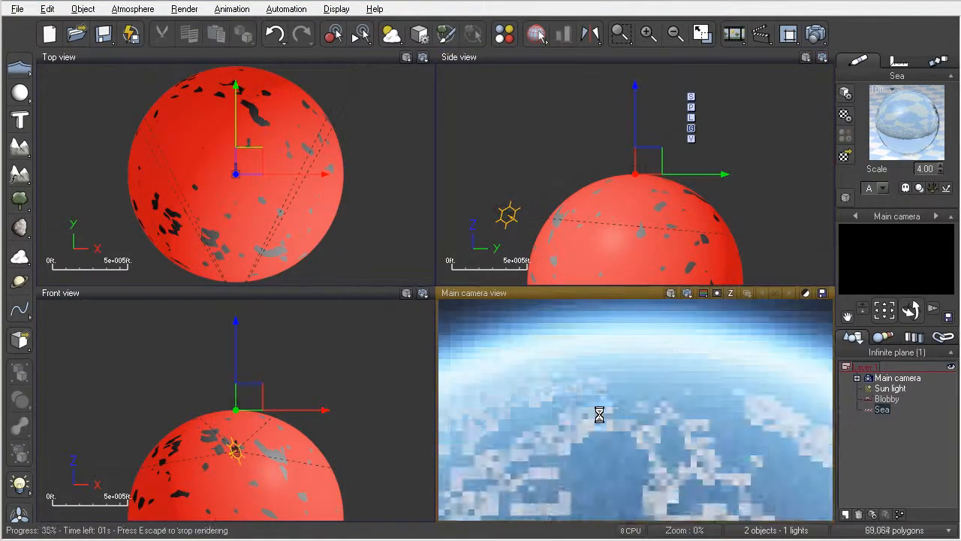